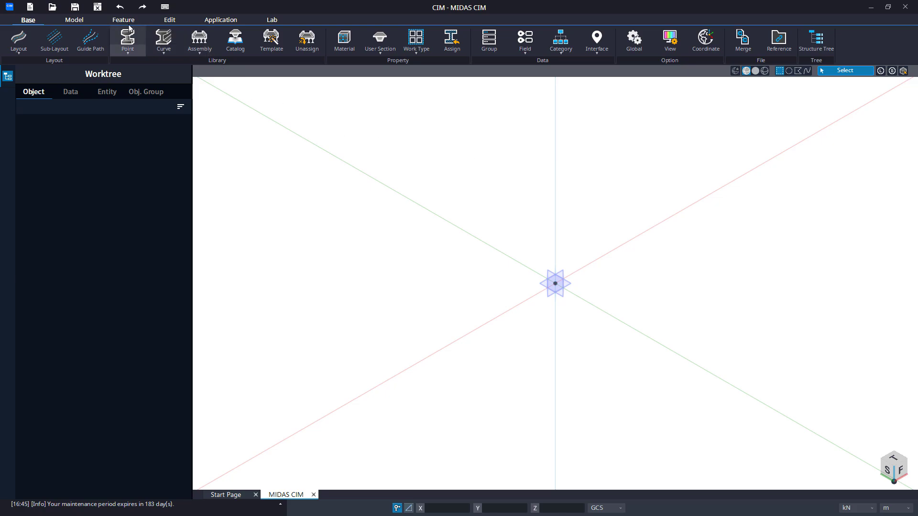
- Open the Rebar Specification dialog, examine the input columns it requires, and close it without adding a specification
click(74, 21)
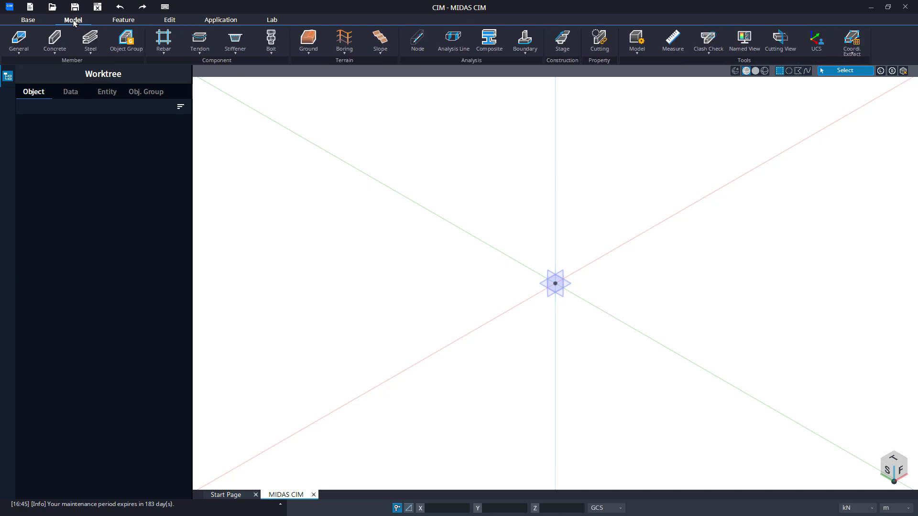
click(167, 52)
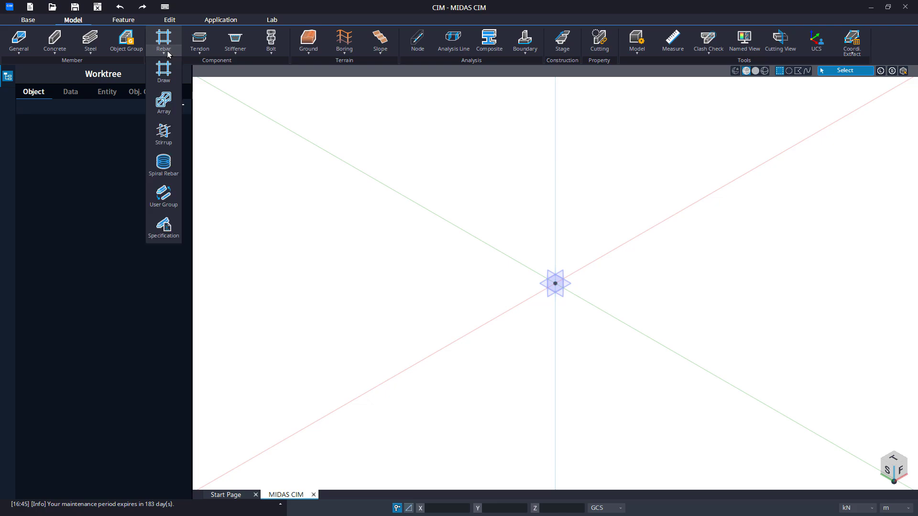
click(161, 238)
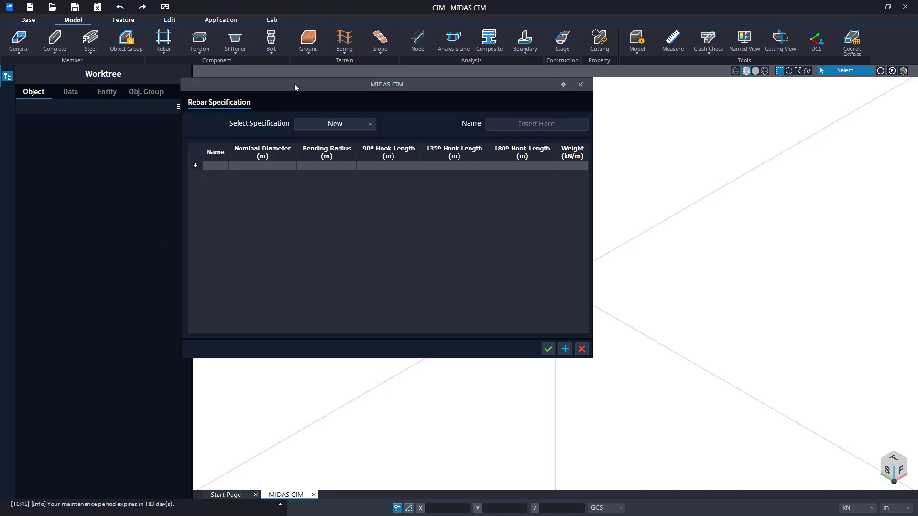
drag(294, 84, 362, 120)
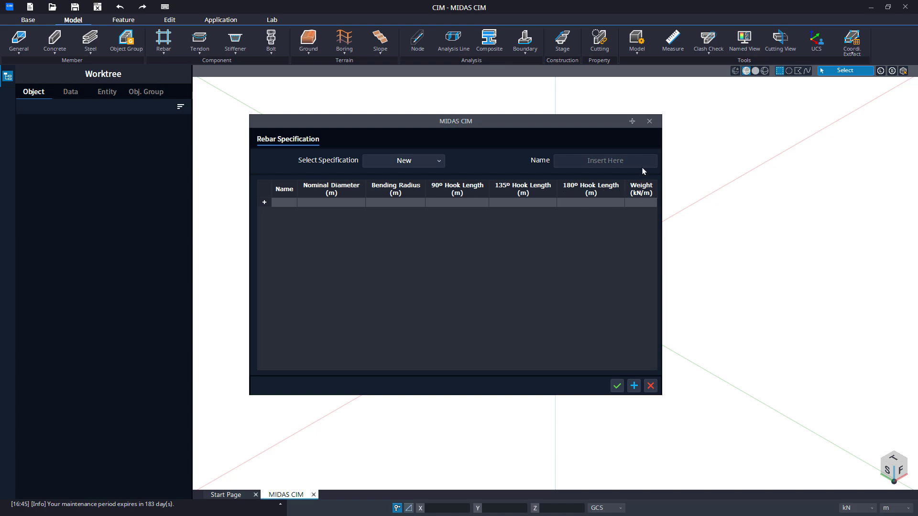
click(649, 122)
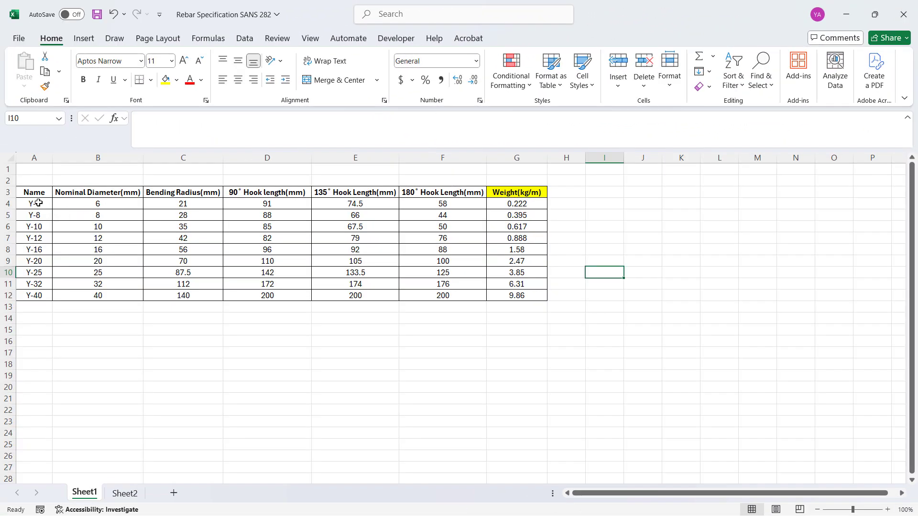
- Switch to the Rebar Specification SANS 282 workbook in Excel and review its names, diameters, bending radii, hook lengths and weights
drag(39, 203, 34, 272)
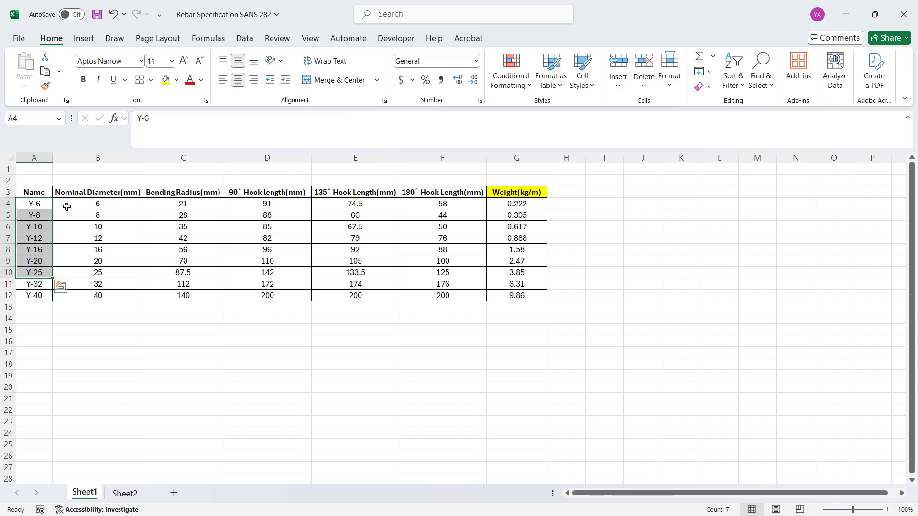
drag(67, 205, 76, 250)
drag(180, 205, 415, 262)
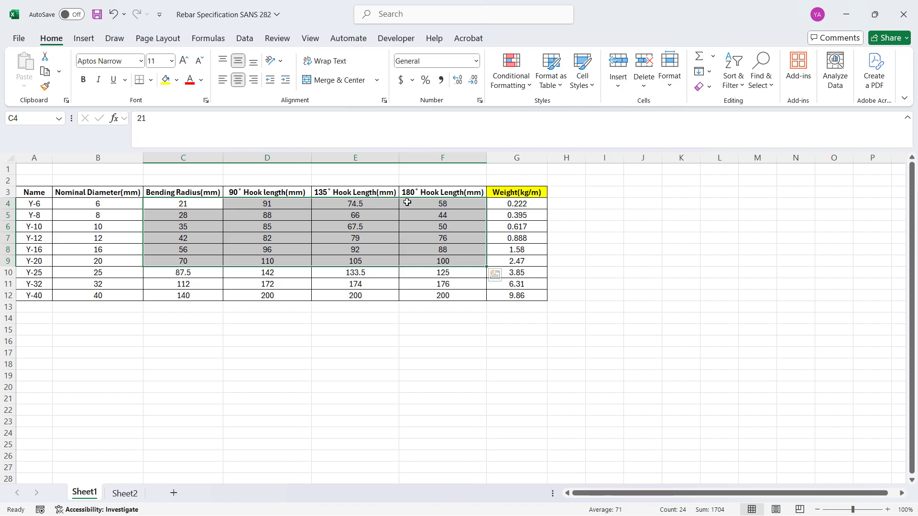
click(520, 206)
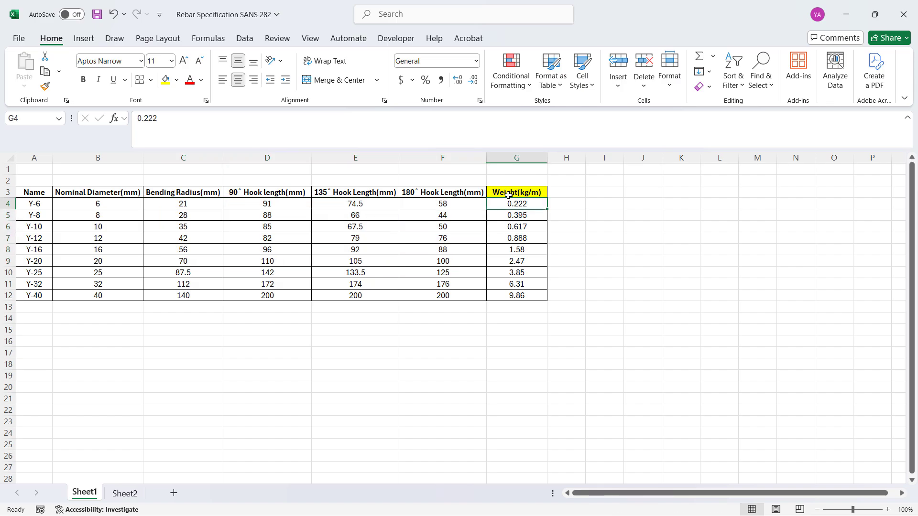
drag(101, 204, 437, 295)
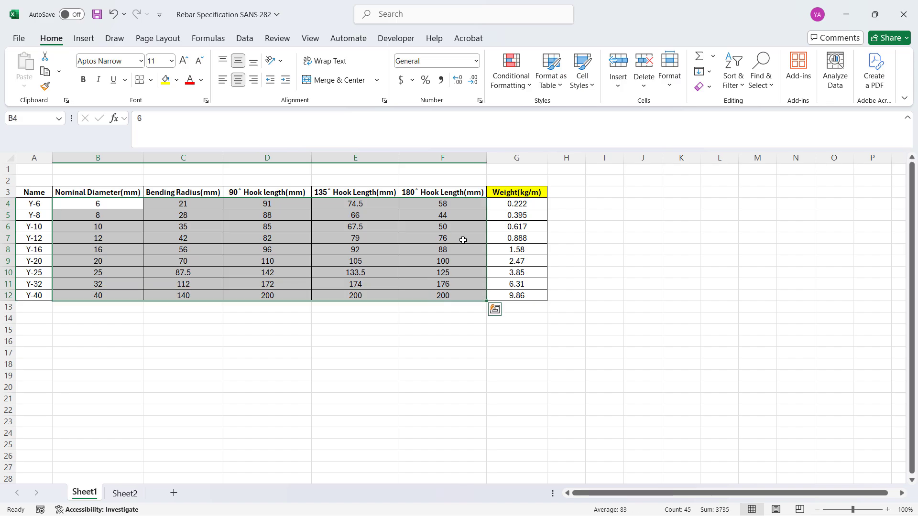
click(535, 205)
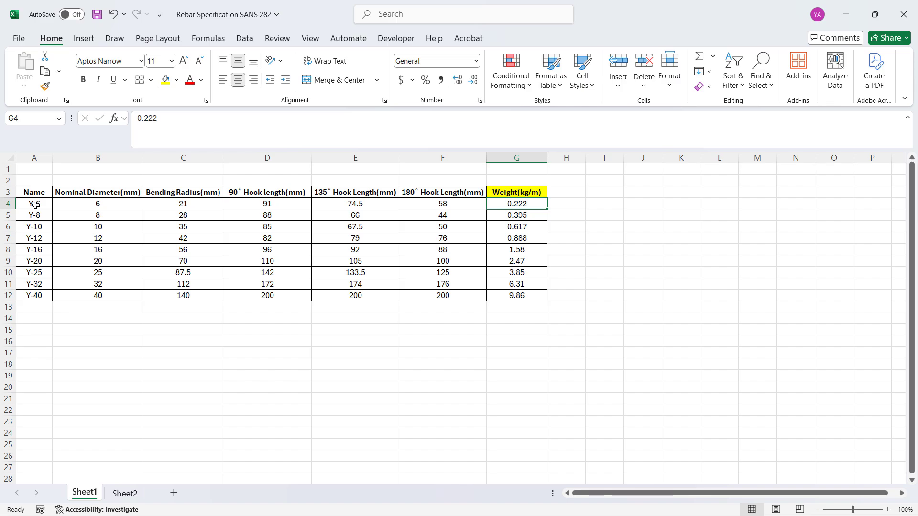
- Copy the rebar data rows Y-6 to Y-40 from the Name through Weight columns, without the header row
drag(36, 205, 503, 300)
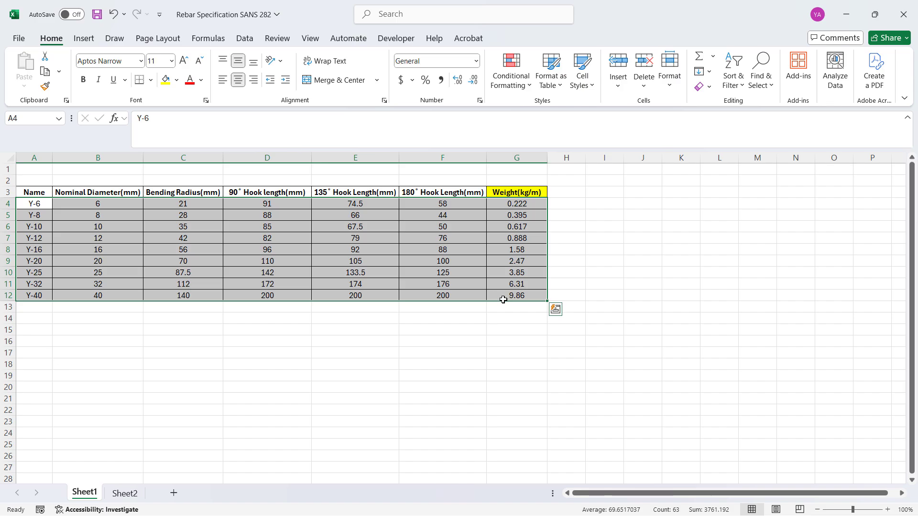
key(ctrl+c)
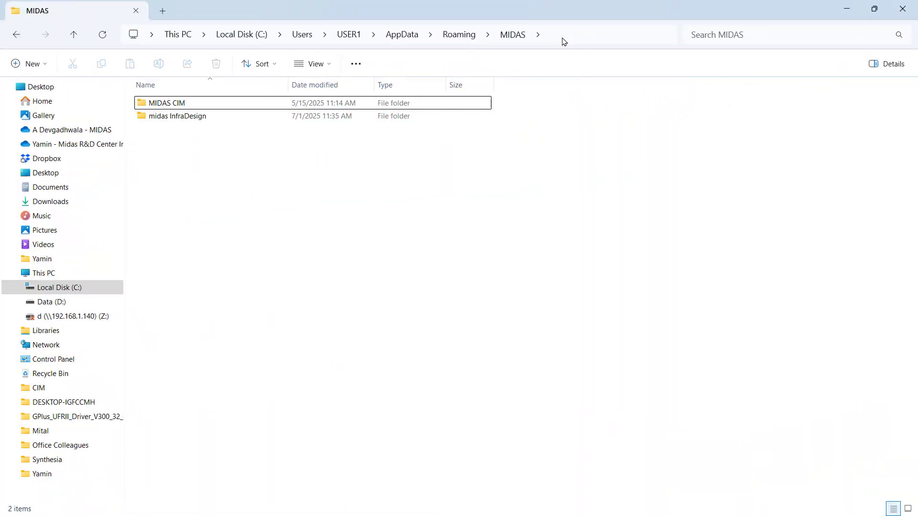
- Switch to File Explorer and examine the full path of the MIDAS installation folder under AppData\Roaming
click(561, 35)
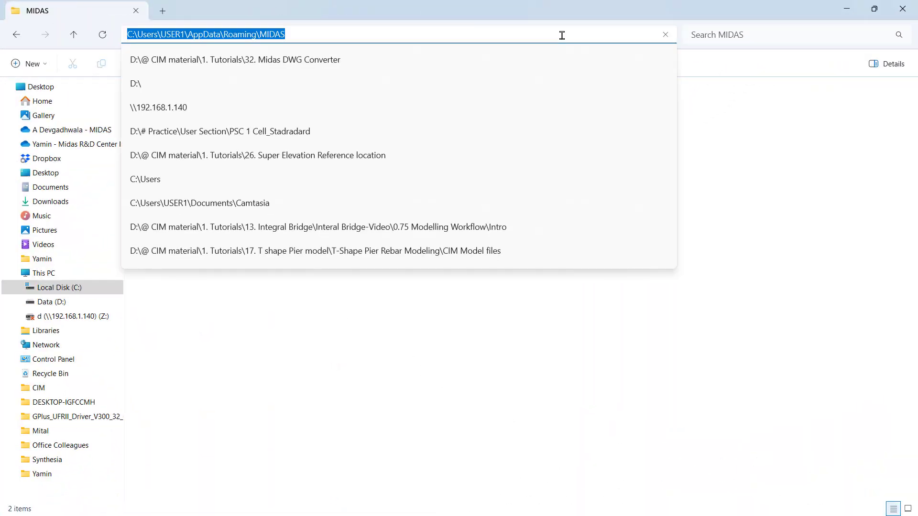
click(301, 32)
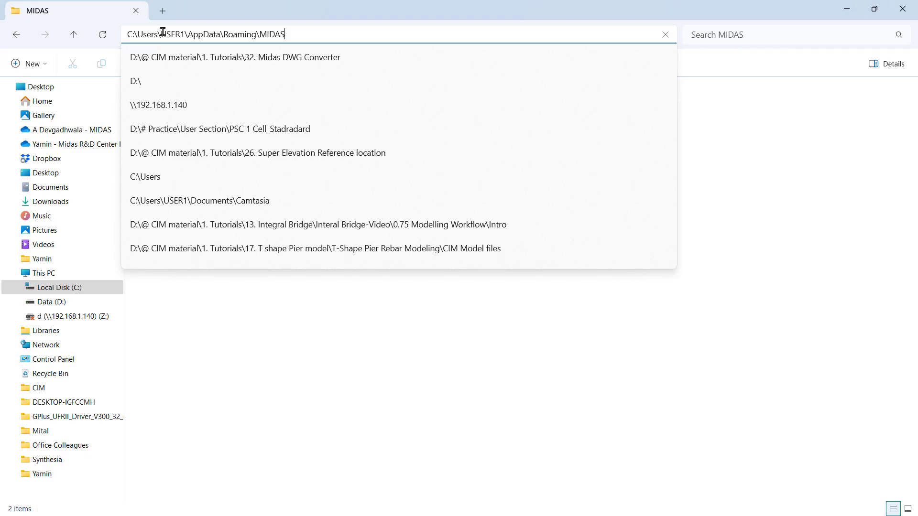
drag(160, 34, 183, 35)
click(185, 34)
drag(189, 35, 257, 35)
click(287, 34)
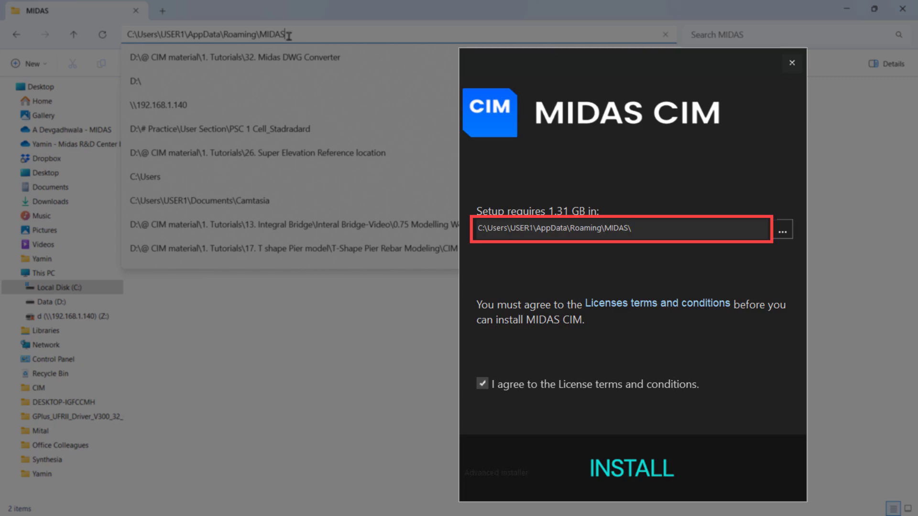
key(Return)
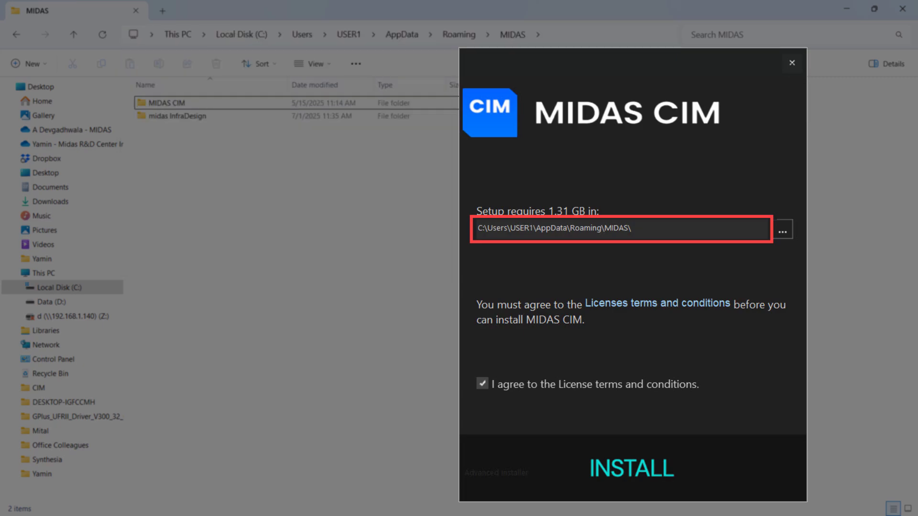
- Open the RebarSpec folder inside the MIDAS CIM installation folder
click(341, 106)
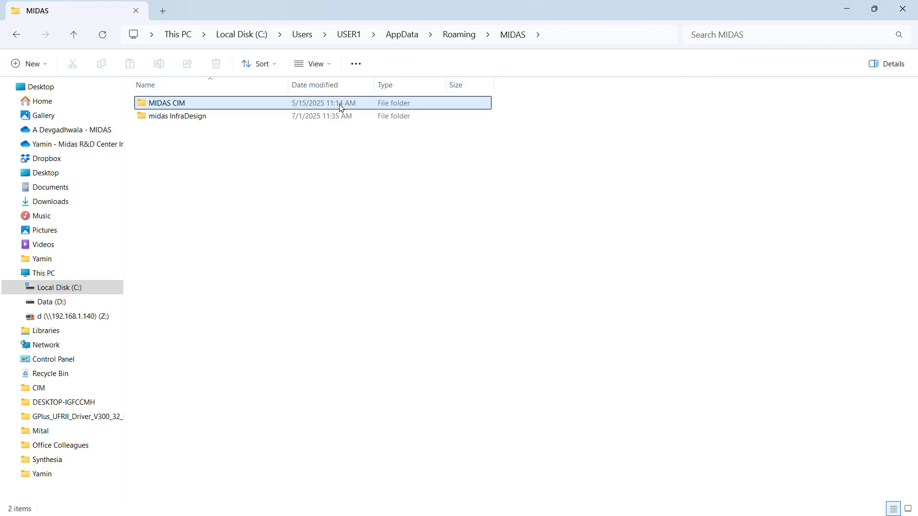
double_click(341, 106)
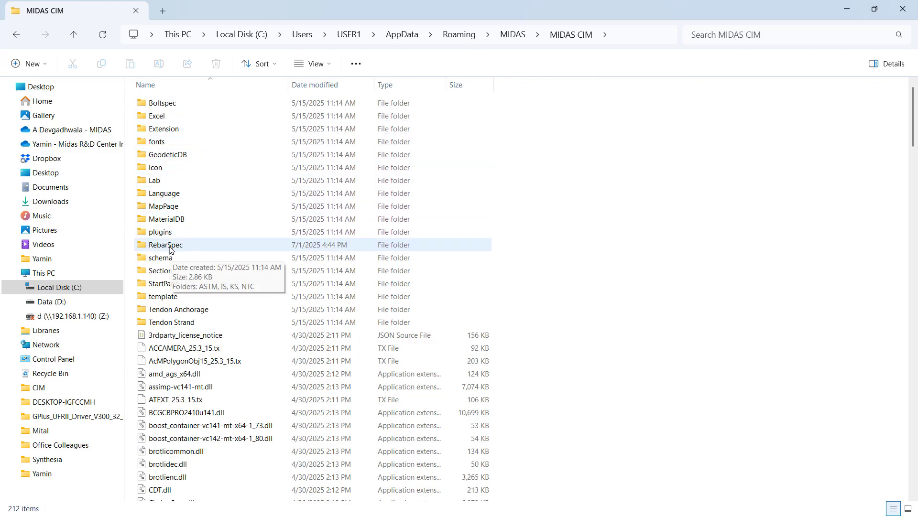
double_click(190, 250)
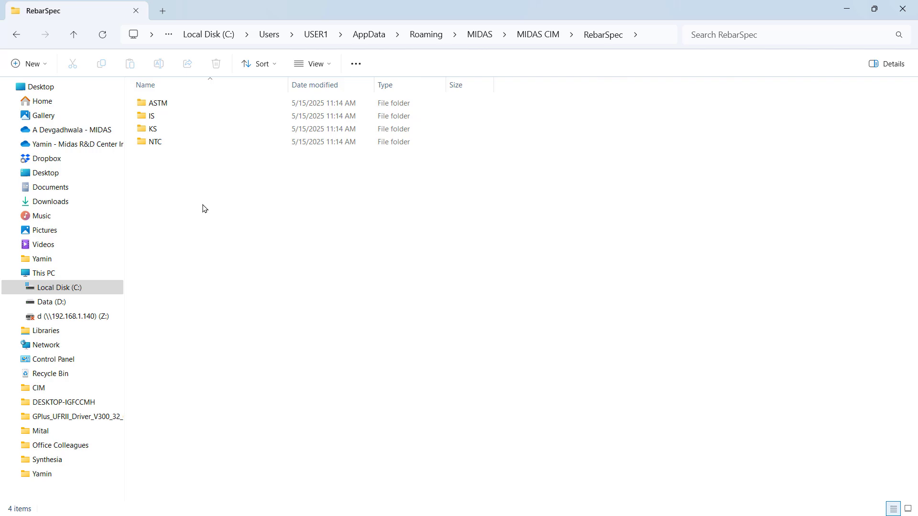
- Create a new folder named Midas inside RebarSpec and open it
key(ctrl+shift+n)
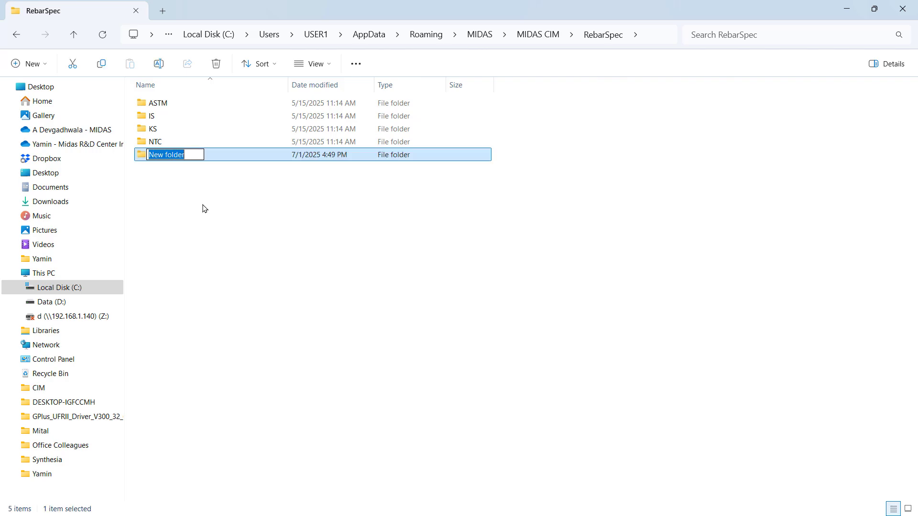
key(BackSpace)
text(Midas)
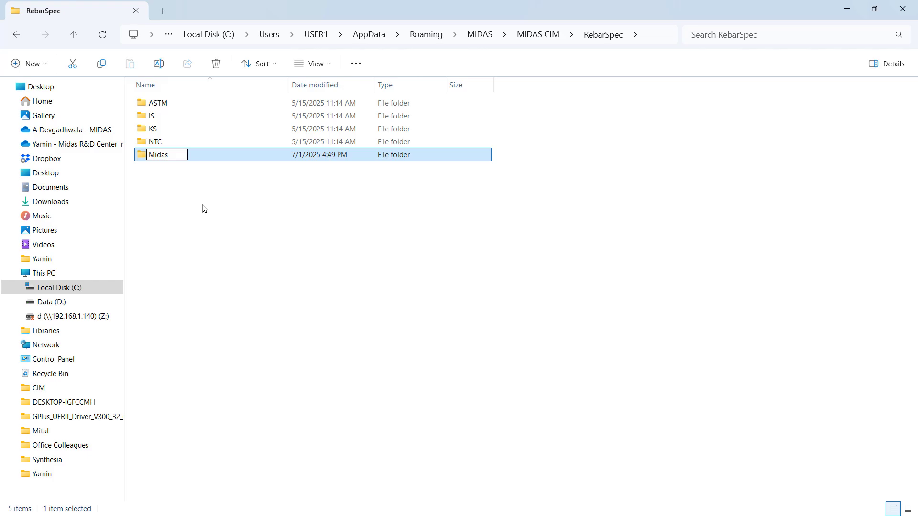
key(Return)
key(Return)
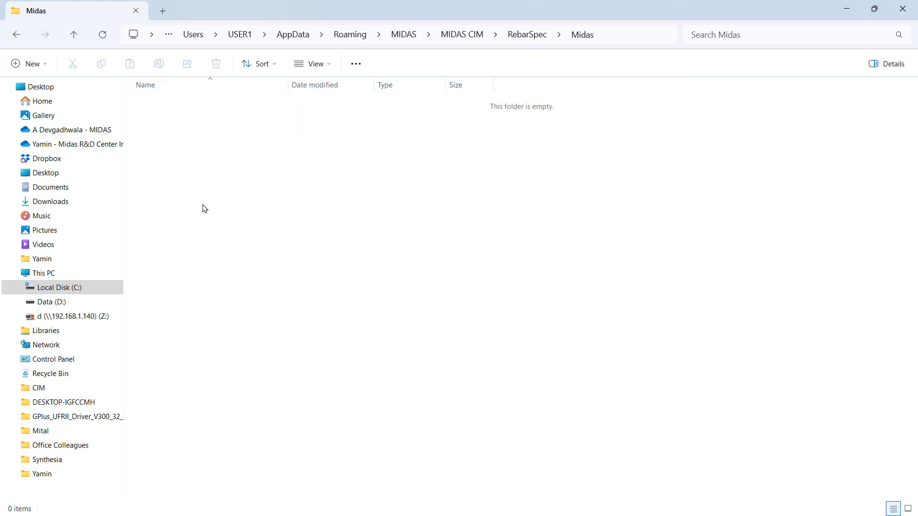
- Create a text document named Spec in the Midas folder and paste the copied rebar data into it
right_click(207, 165)
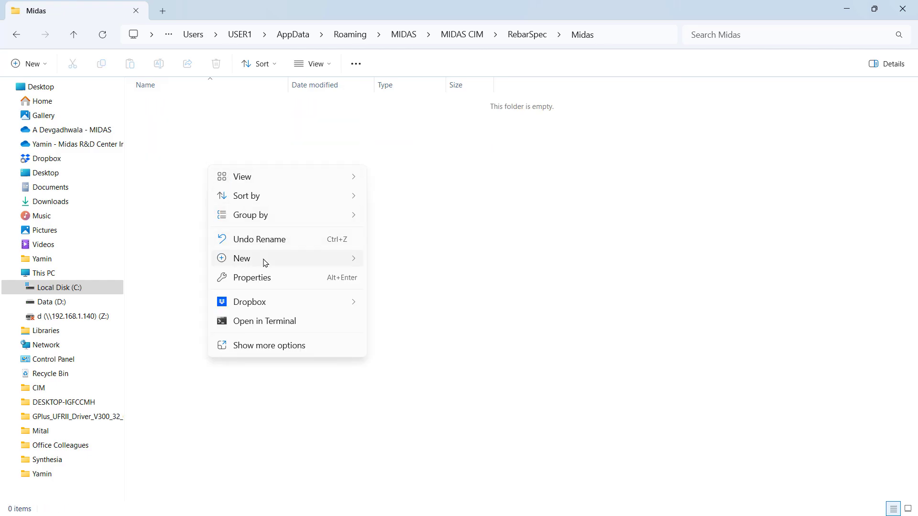
mouse_move(264, 260)
click(426, 448)
key(BackSpace)
text(Spec)
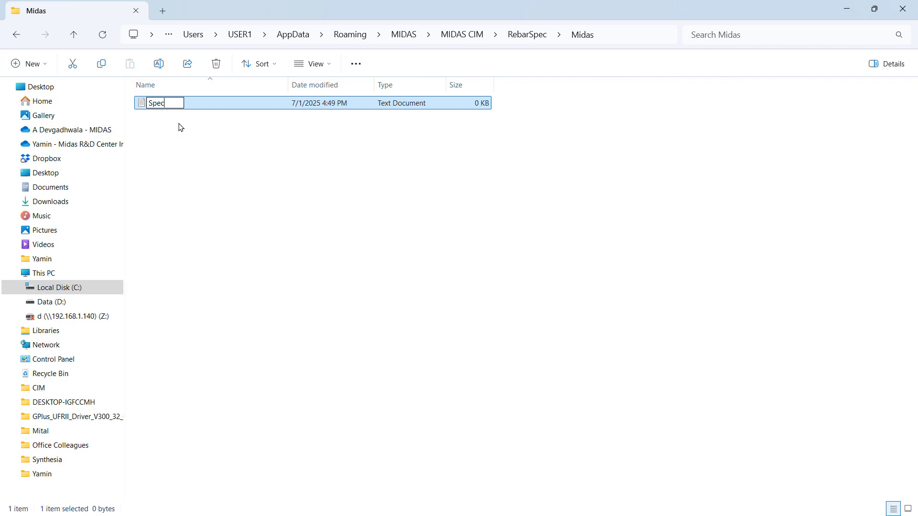
key(Return)
double_click(237, 110)
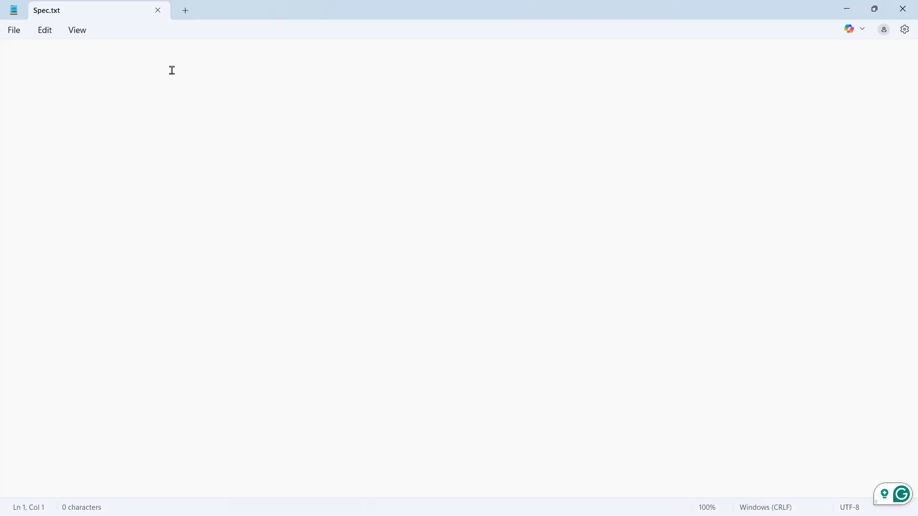
key(ctrl+v)
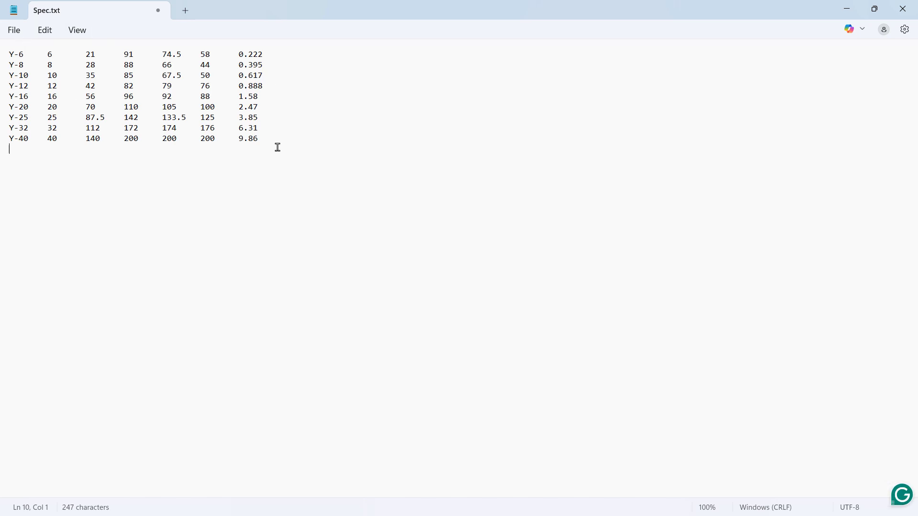
- Save a copy of the text file in the Midas folder as Spec.rst, with the file type set to All files
click(25, 37)
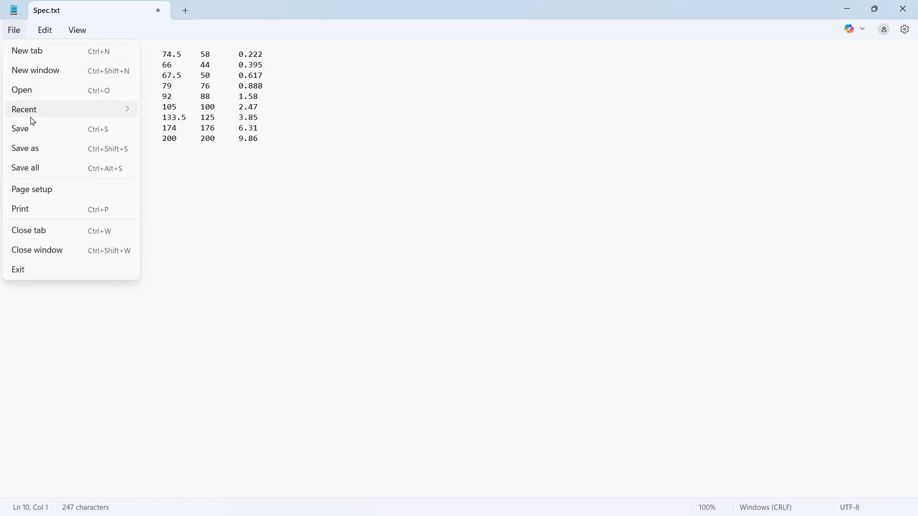
click(45, 152)
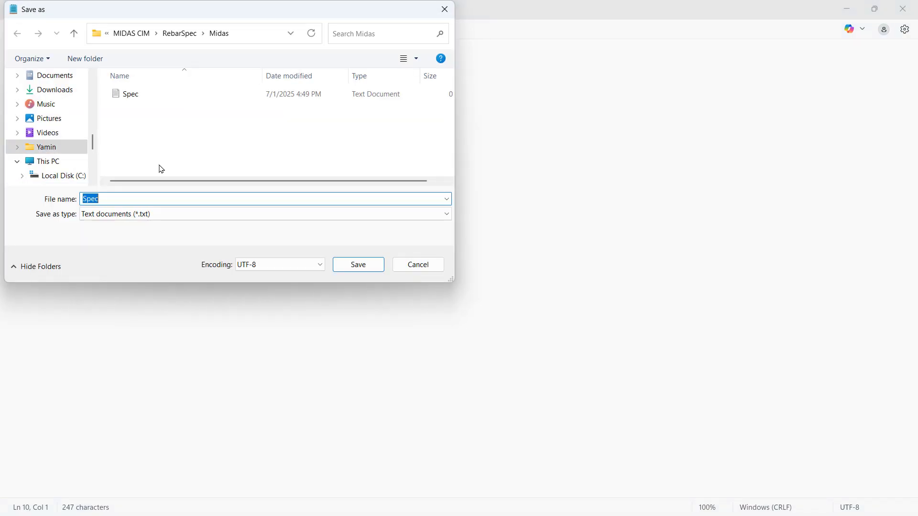
click(145, 215)
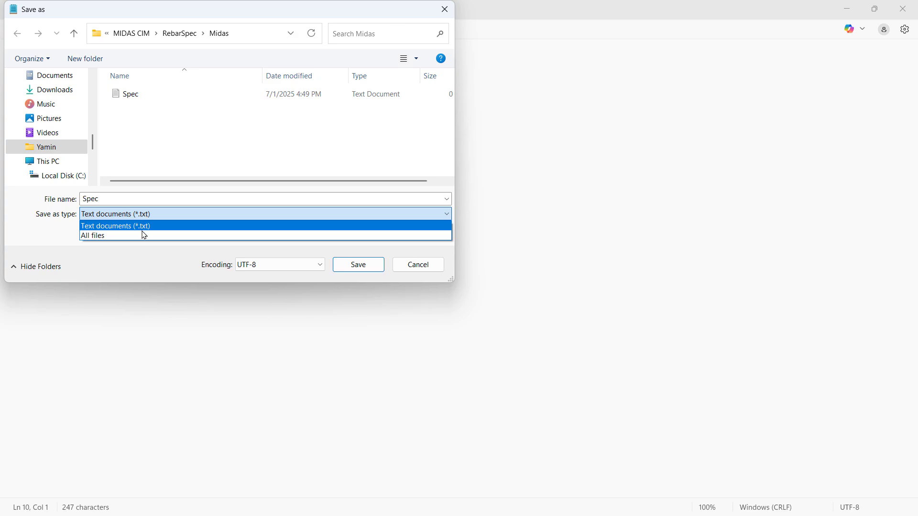
click(143, 236)
double_click(127, 200)
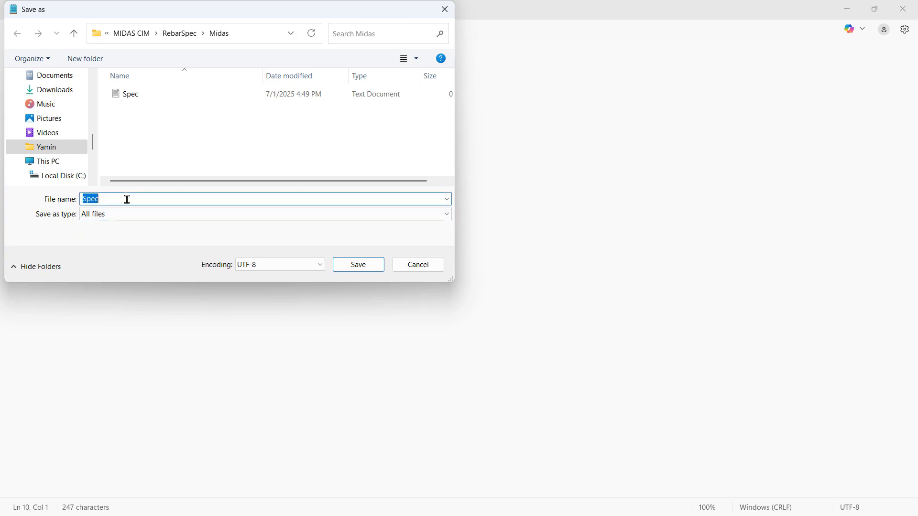
click(127, 200)
text(.rst)
click(359, 265)
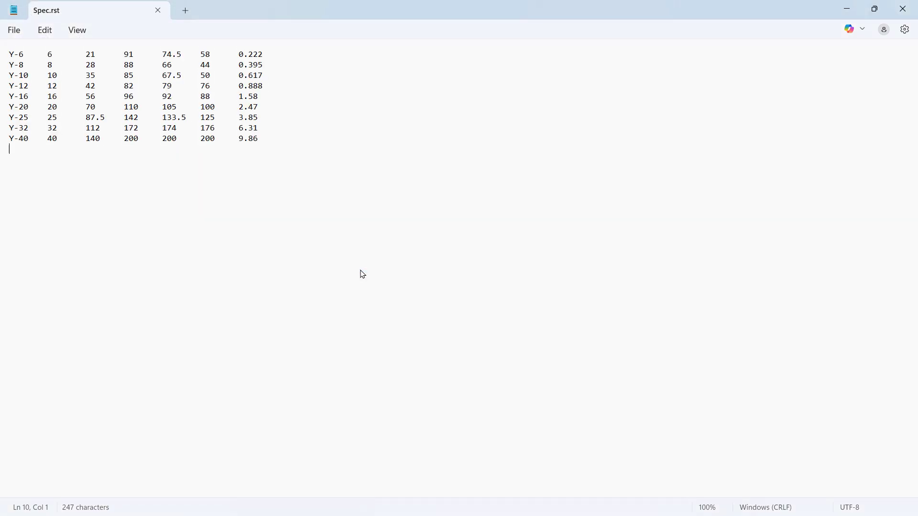
- Return to the Midas folder in File Explorer and permanently delete the original Spec text document
click(837, 12)
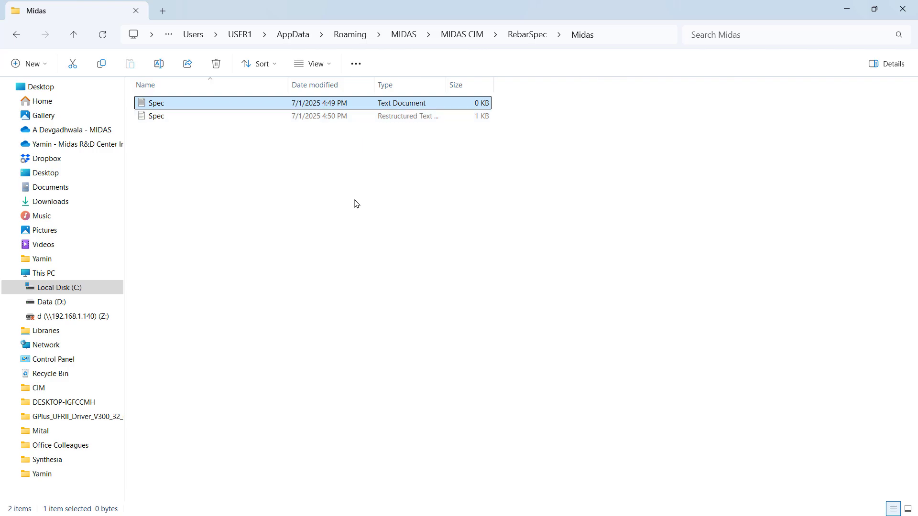
key(shift+Delete)
key(Return)
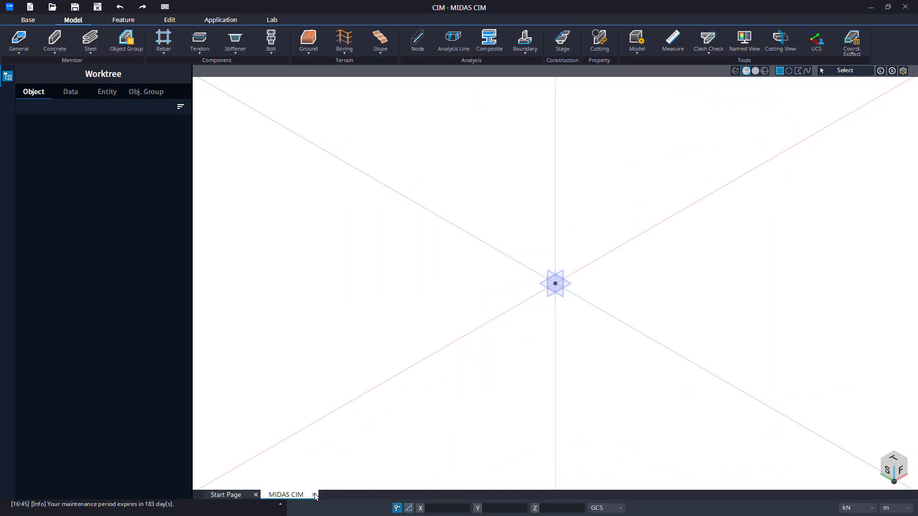
- Switch to MIDAS CIM, close the open project and create a new one saved over the existing MIDAS CIM file
click(314, 495)
click(375, 230)
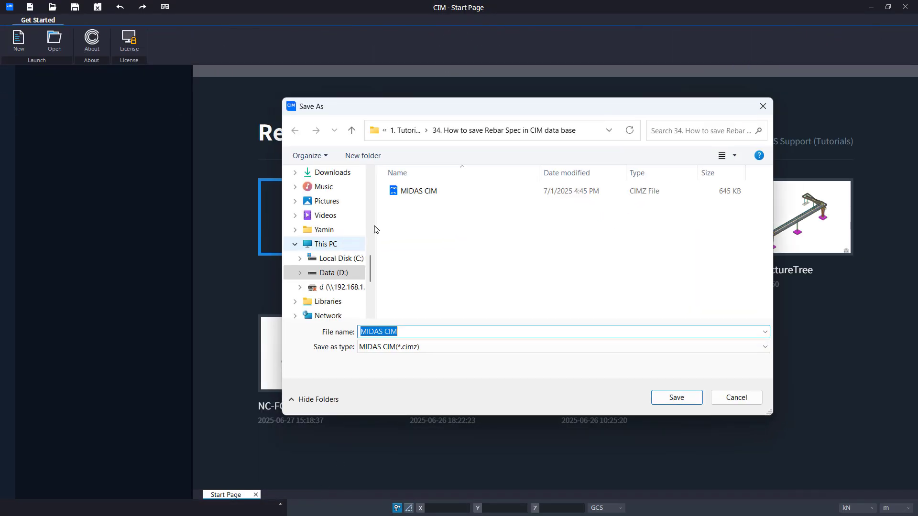
click(417, 191)
click(674, 399)
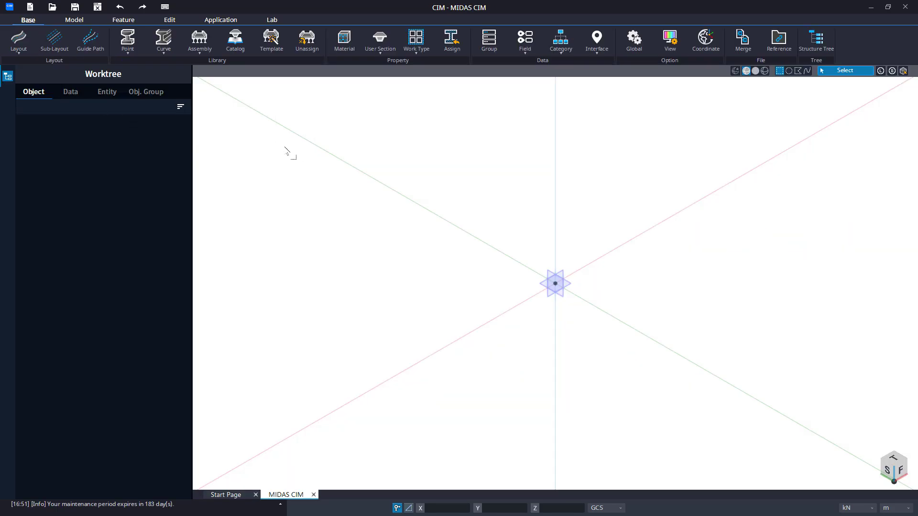
- Display the project's data in the Worktree and open the Midas Spec rebar specification for modification
click(72, 92)
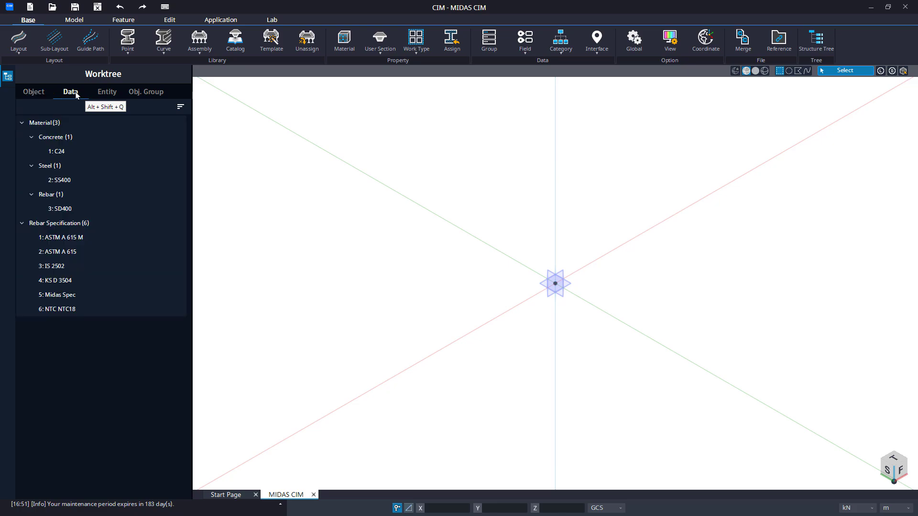
click(61, 302)
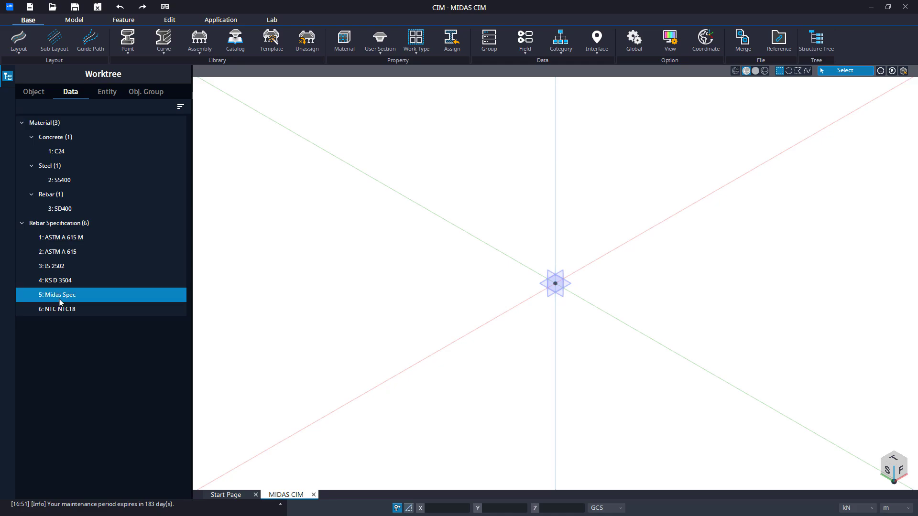
right_click(62, 300)
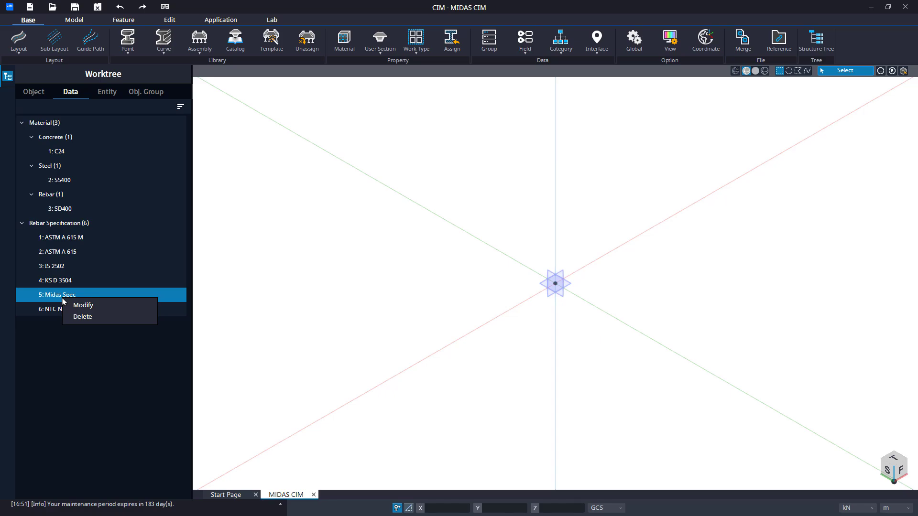
click(79, 305)
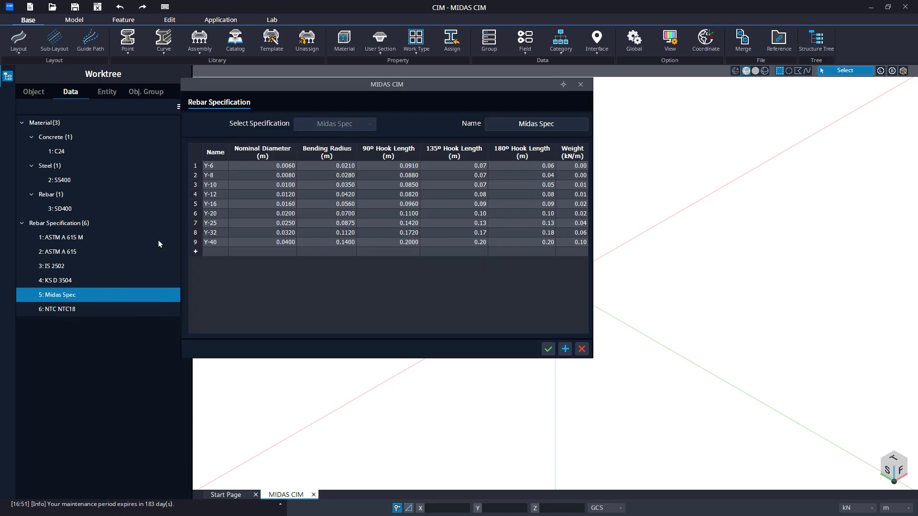
drag(302, 87, 331, 108)
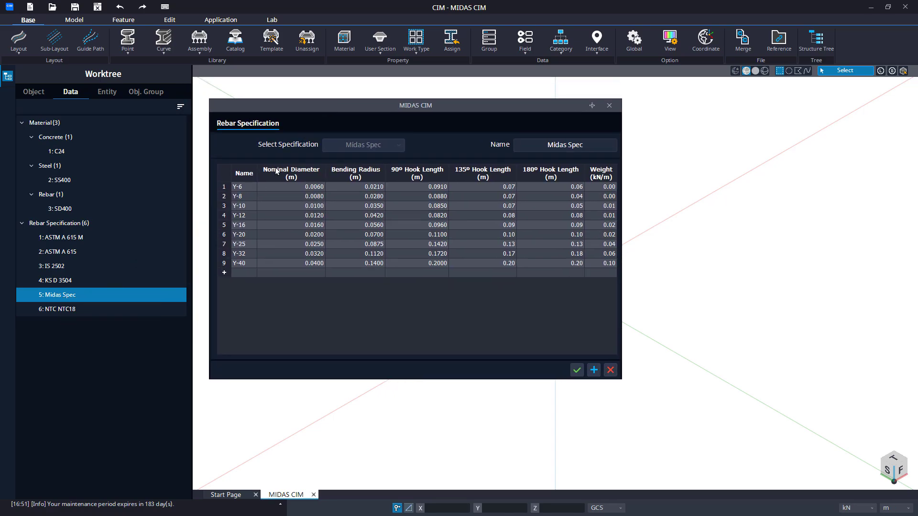
- Examine the nominal diameter, bending radius and hook length values in the Midas Spec table, and close it without applying changes
double_click(306, 190)
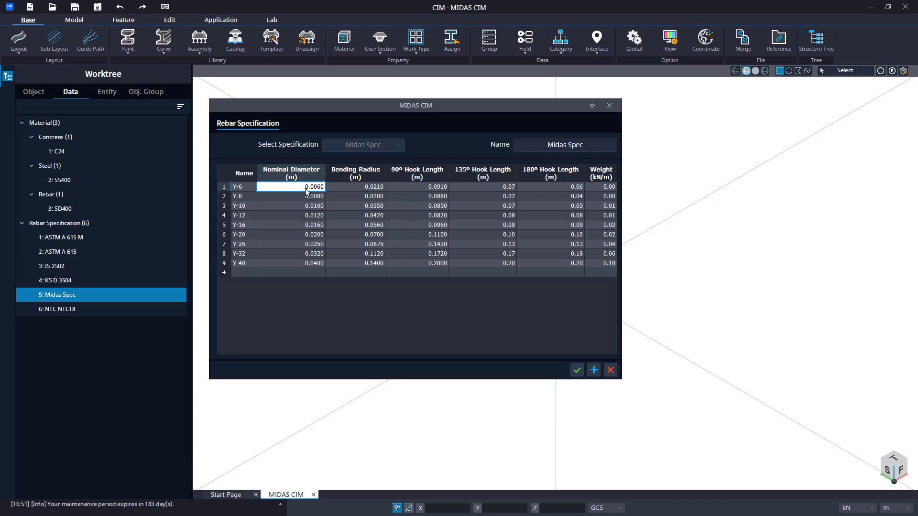
double_click(355, 185)
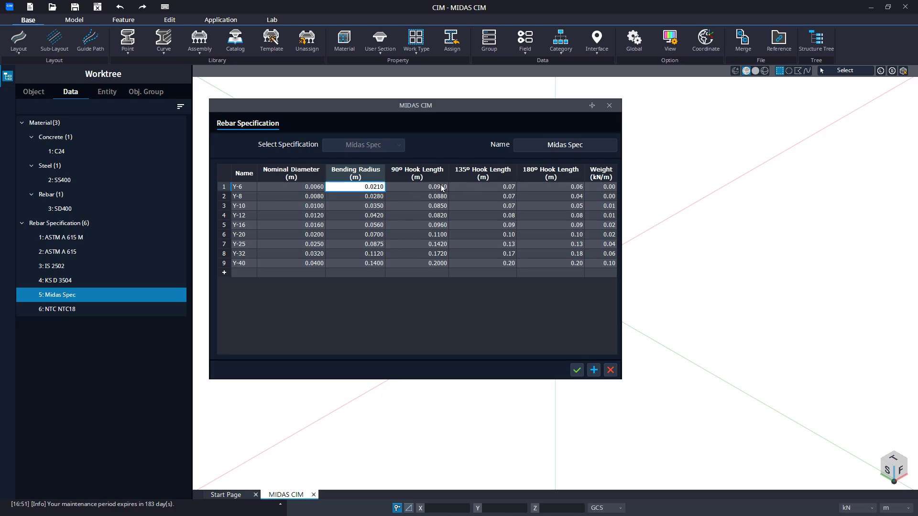
drag(441, 188, 553, 263)
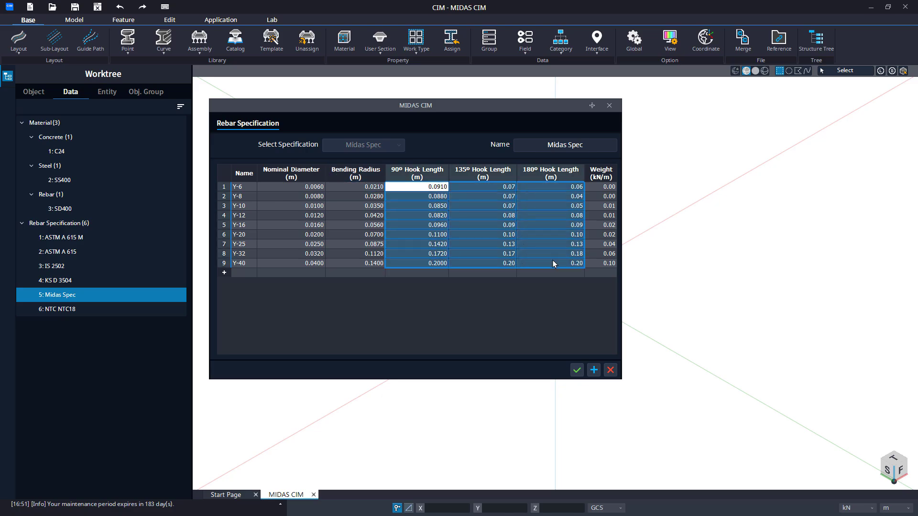
double_click(553, 263)
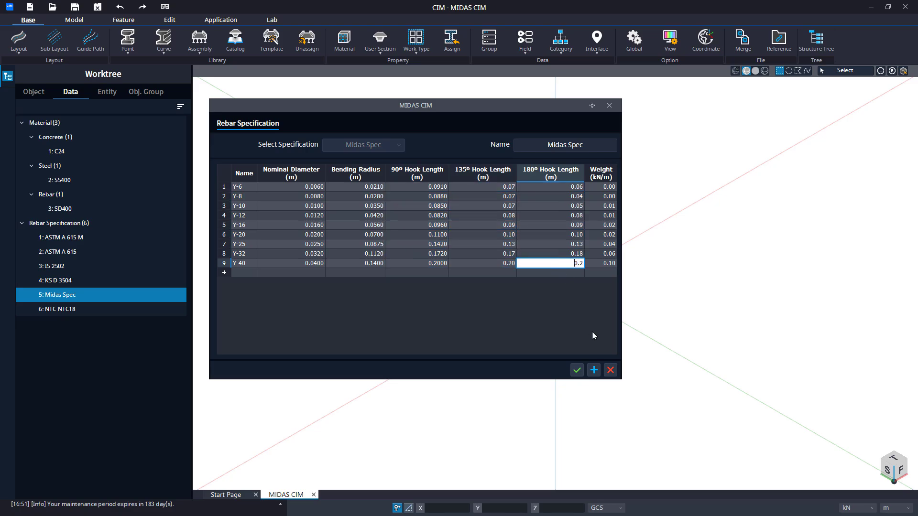
click(611, 370)
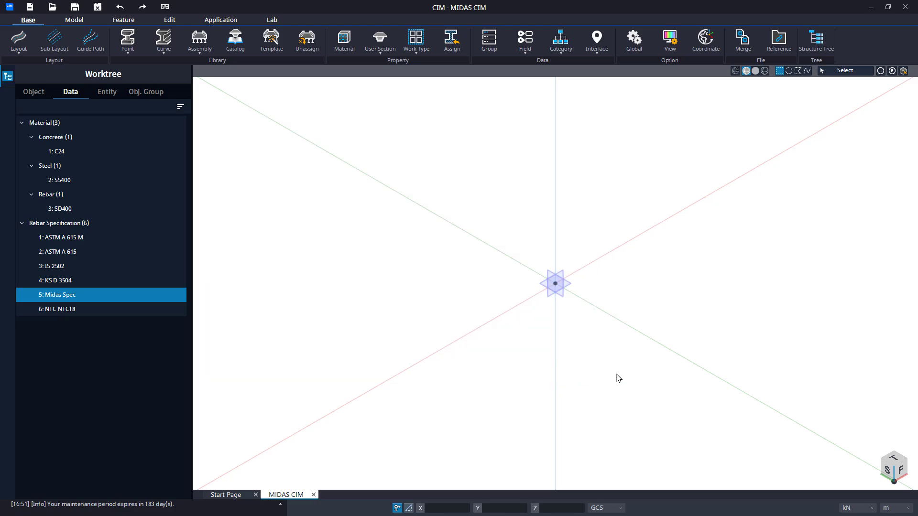